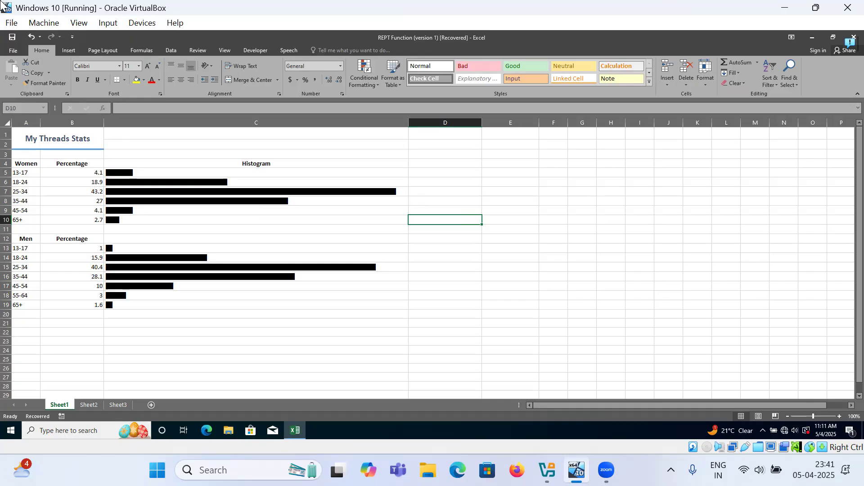
- Make sure the Analysis ToolPak is enabled among the Excel add-ins and apply the add-in selection
{"action": "left_click", "coordinate": [13, 52]}
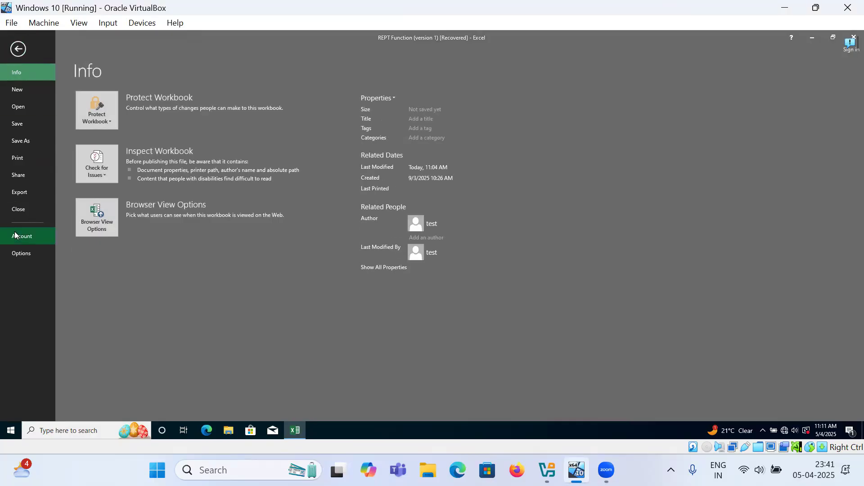
{"action": "left_click", "coordinate": [16, 253]}
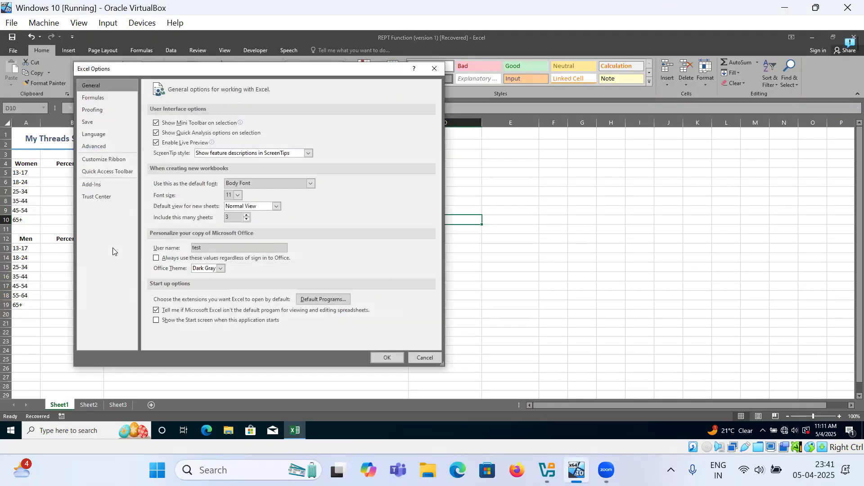
{"action": "left_click", "coordinate": [89, 190]}
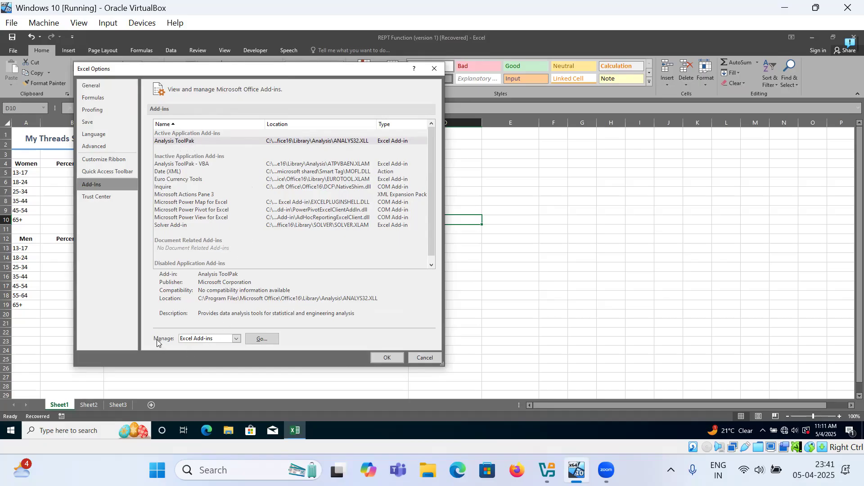
{"action": "left_click", "coordinate": [237, 342]}
{"action": "left_click", "coordinate": [237, 341]}
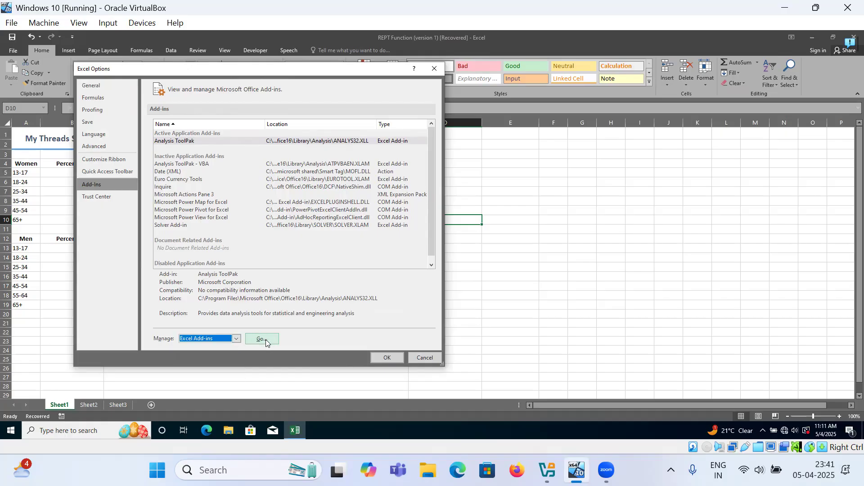
{"action": "left_click", "coordinate": [265, 339]}
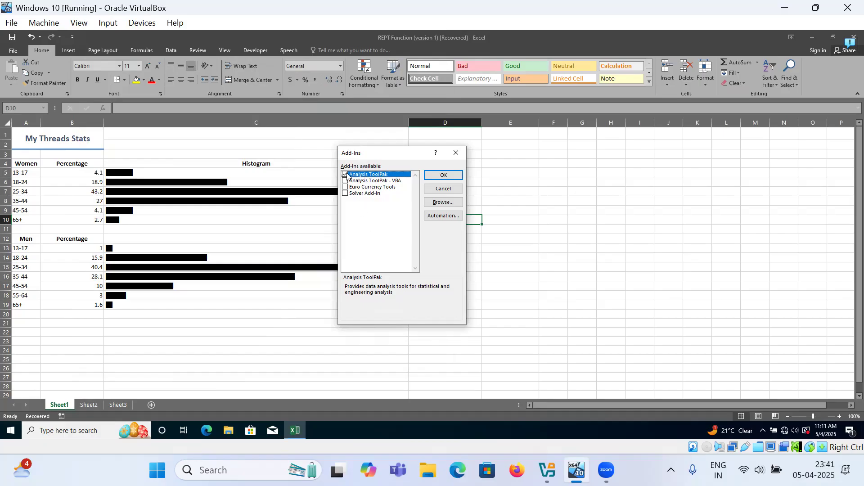
{"action": "left_click", "coordinate": [441, 175]}
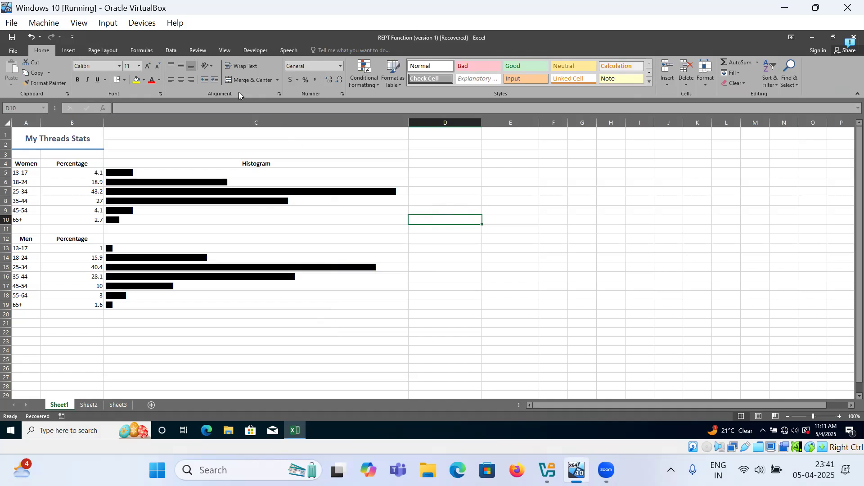
- Run Descriptive Statistics on the women's percentages in $B$5:$B$10, grouped by columns, with summary statistics output to $E$5:$E$21
{"action": "left_click", "coordinate": [172, 52]}
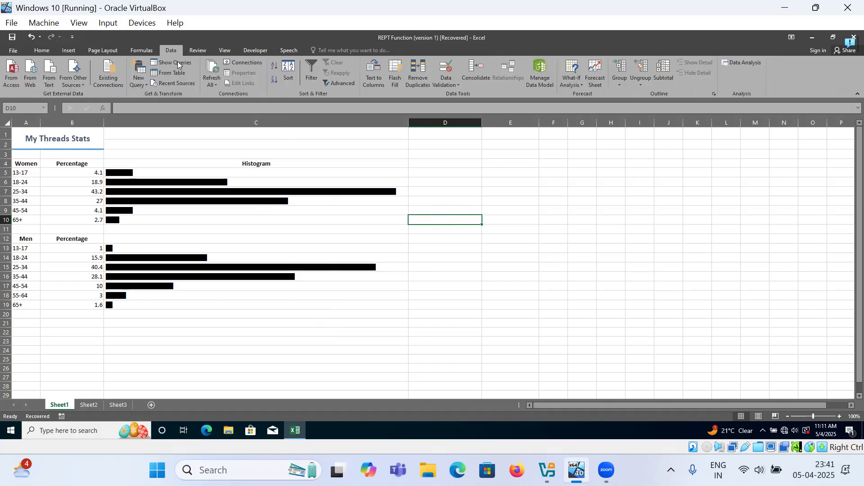
{"action": "left_click", "coordinate": [738, 65]}
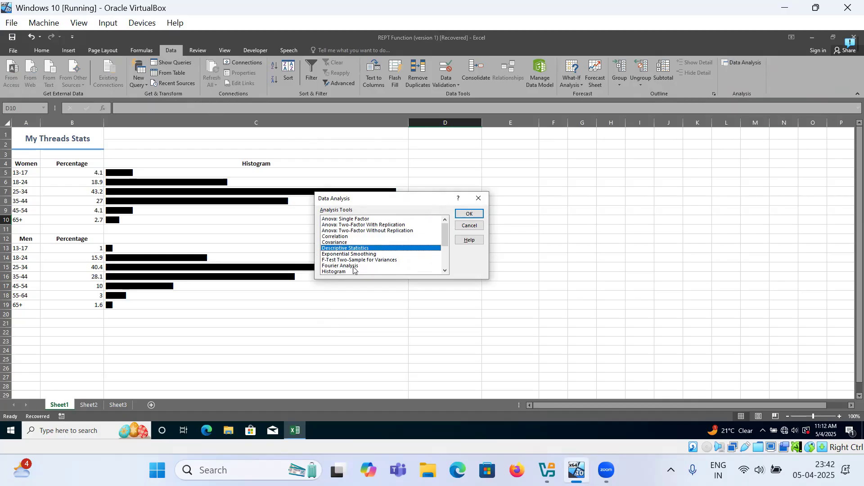
{"action": "scroll", "coordinate": [354, 269], "scroll_direction": "down", "scroll_amount": 3}
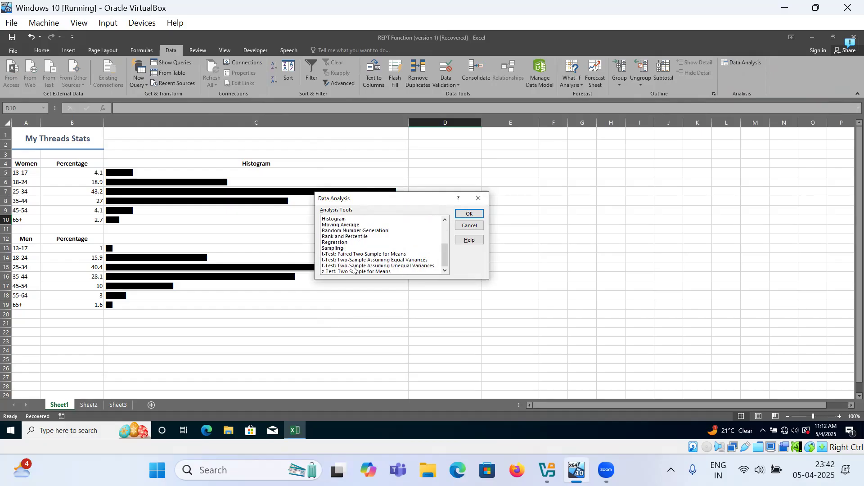
{"action": "scroll", "coordinate": [353, 269], "scroll_direction": "up", "scroll_amount": 2}
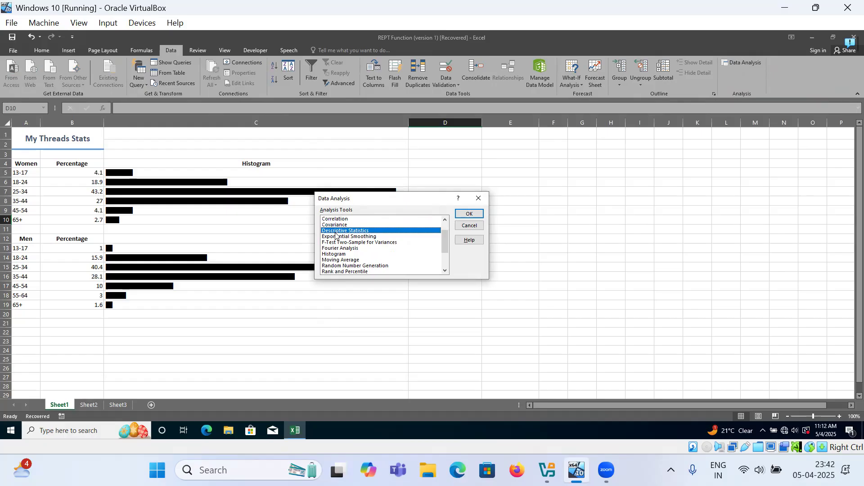
{"action": "left_click", "coordinate": [468, 213]}
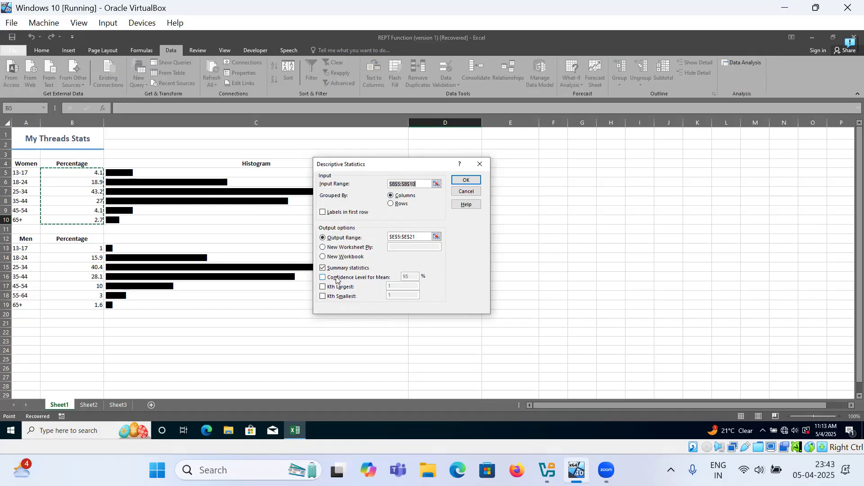
{"action": "left_click", "coordinate": [463, 180]}
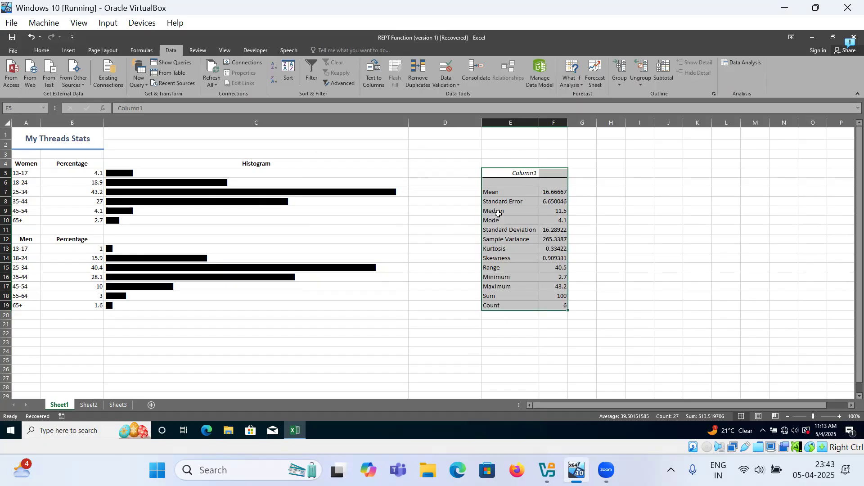
- Examine the summary statistics for the women's percentages one by one, from Mean through Kurtosis and Range down to Count
{"action": "left_click", "coordinate": [497, 192]}
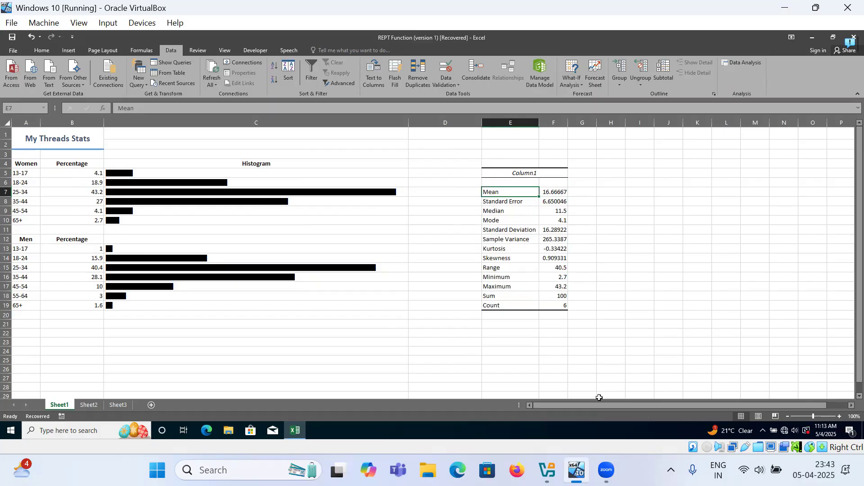
{"action": "key", "text": "Down"}
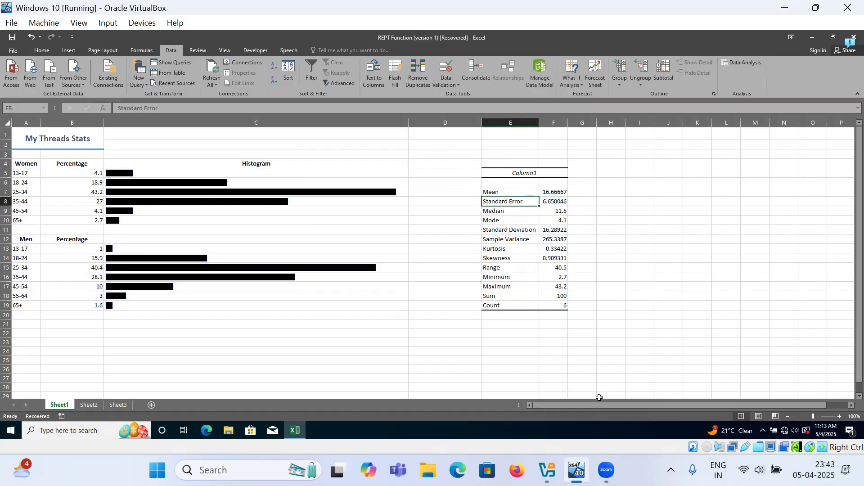
{"action": "key", "text": "Down"}
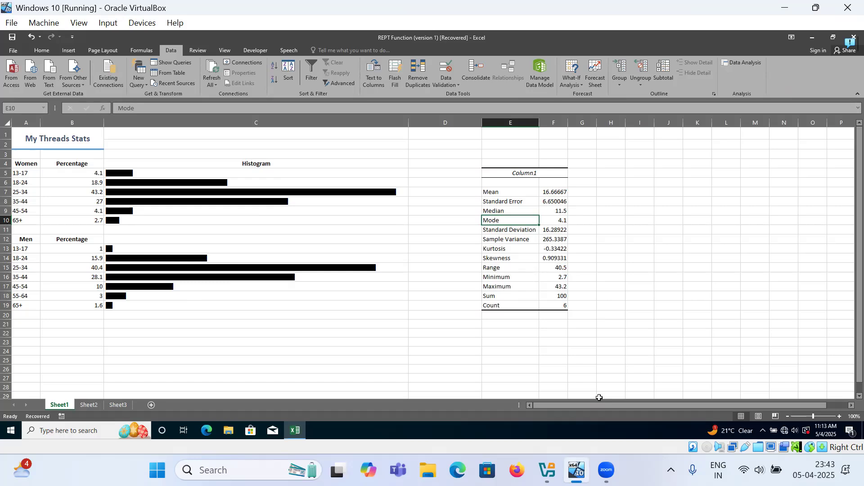
{"action": "key", "text": "Up"}
{"action": "key", "text": "Up"}
{"action": "key", "text": "Up"}
{"action": "key", "text": "Down"}
{"action": "key", "text": "Down"}
{"action": "key", "text": "Down"}
{"action": "key", "text": "Down"}
{"action": "key", "text": "Down"}
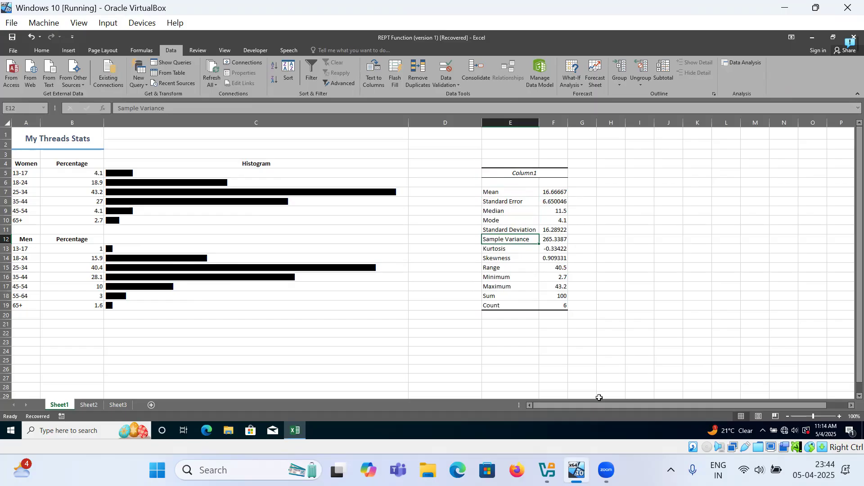
{"action": "key", "text": "Down"}
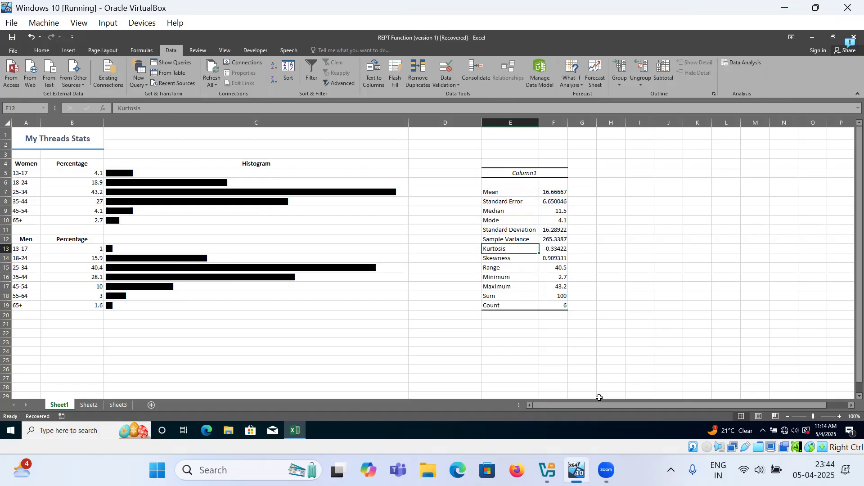
{"action": "key", "text": "Right"}
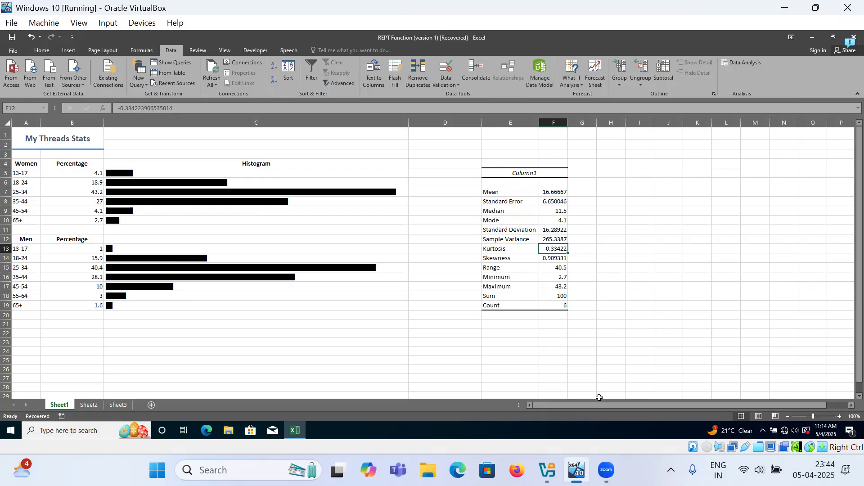
{"action": "key", "text": "Left"}
{"action": "key", "text": "Down"}
{"action": "key", "text": "Down"}
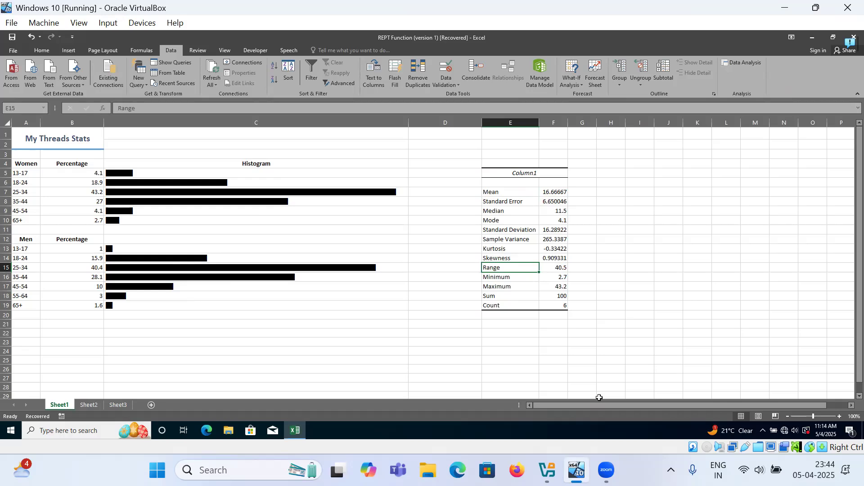
{"action": "key", "text": "Down"}
{"action": "key", "text": "Down"}
{"action": "key", "text": "Down"}
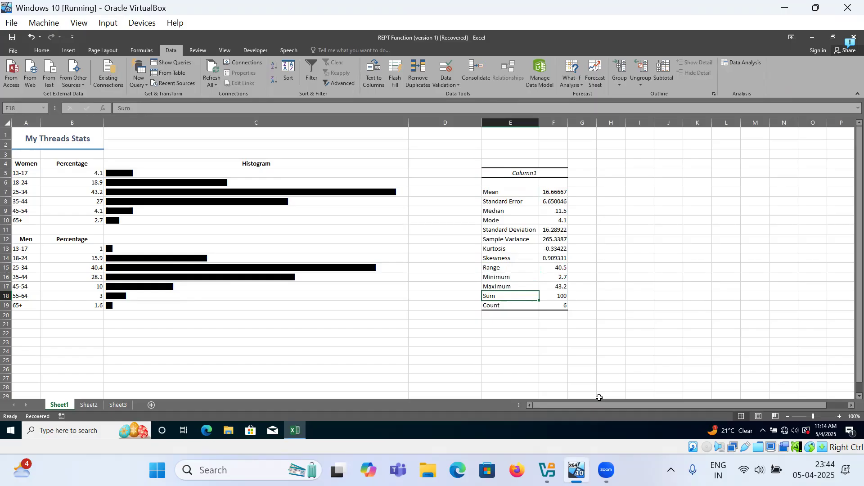
{"action": "key", "text": "Down"}
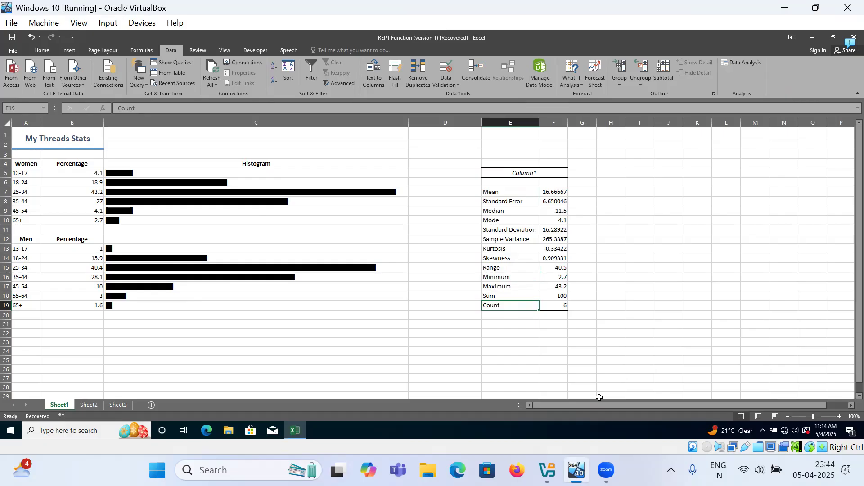
- Review the summary statistics again from Count back up to Mean
{"action": "key", "text": "Up"}
{"action": "key", "text": "Up"}
{"action": "key", "text": "Up"}
{"action": "key", "text": "Down"}
{"action": "key", "text": "Down"}
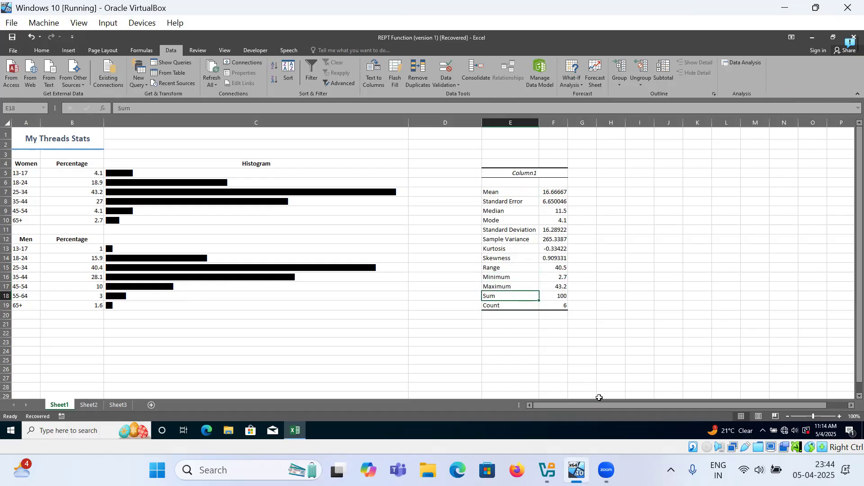
{"action": "key", "text": "Down"}
{"action": "key", "text": "Up"}
{"action": "key", "text": "Up"}
{"action": "key", "text": "Up"}
{"action": "key", "text": "Up"}
{"action": "key", "text": "Up"}
{"action": "key", "text": "Up"}
{"action": "key", "text": "Up"}
{"action": "key", "text": "Up"}
{"action": "key", "text": "Up"}
{"action": "key", "text": "Up"}
{"action": "key", "text": "Up"}
{"action": "key", "text": "Up"}
{"action": "key", "text": "Up"}
{"action": "key", "text": "Up"}
{"action": "key", "text": "Down"}
{"action": "key", "text": "Down"}
{"action": "key", "text": "Down"}
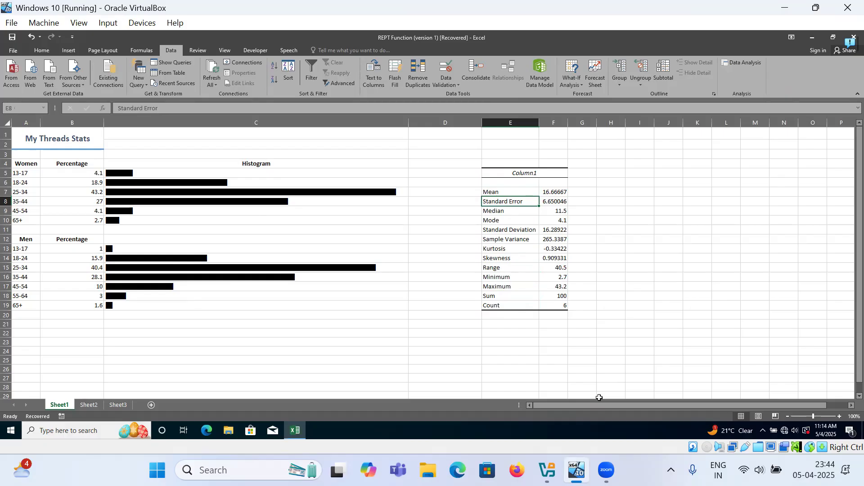
{"action": "key", "text": "Up"}
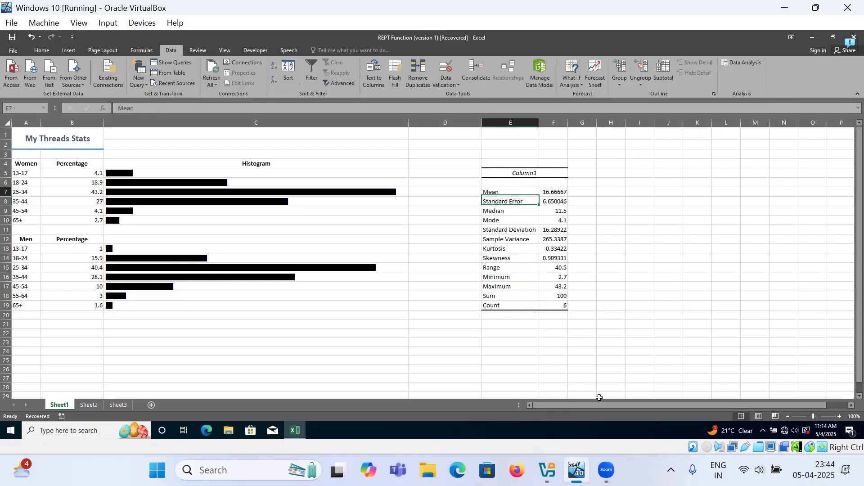